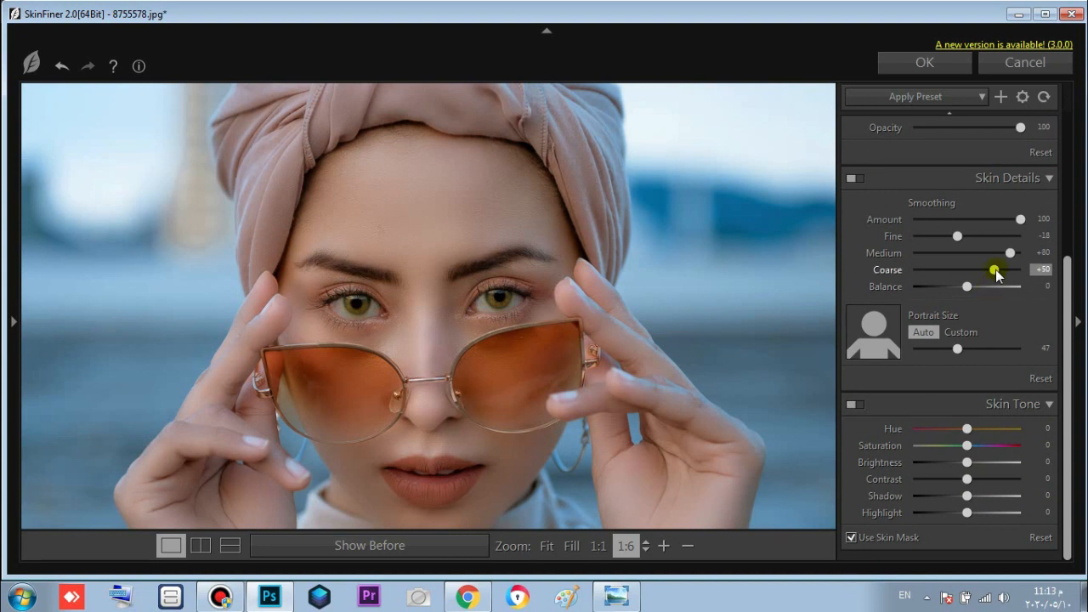
- Set Coarse smoothing to +65 and the custom portrait size to 57, and apply the skin retouch after checking its effect
left_click(961, 348)
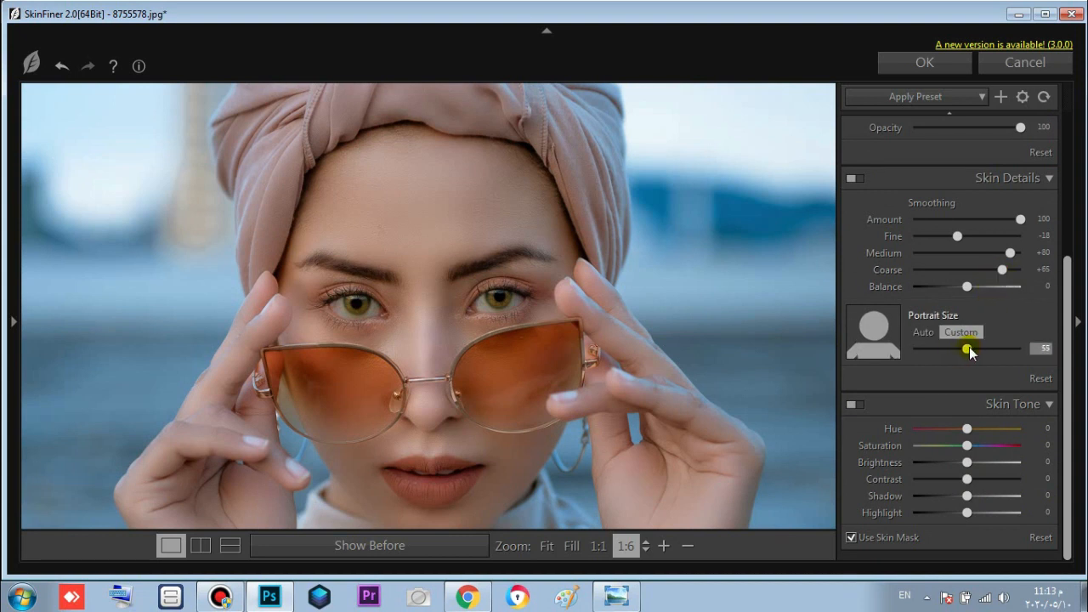
left_click(663, 546)
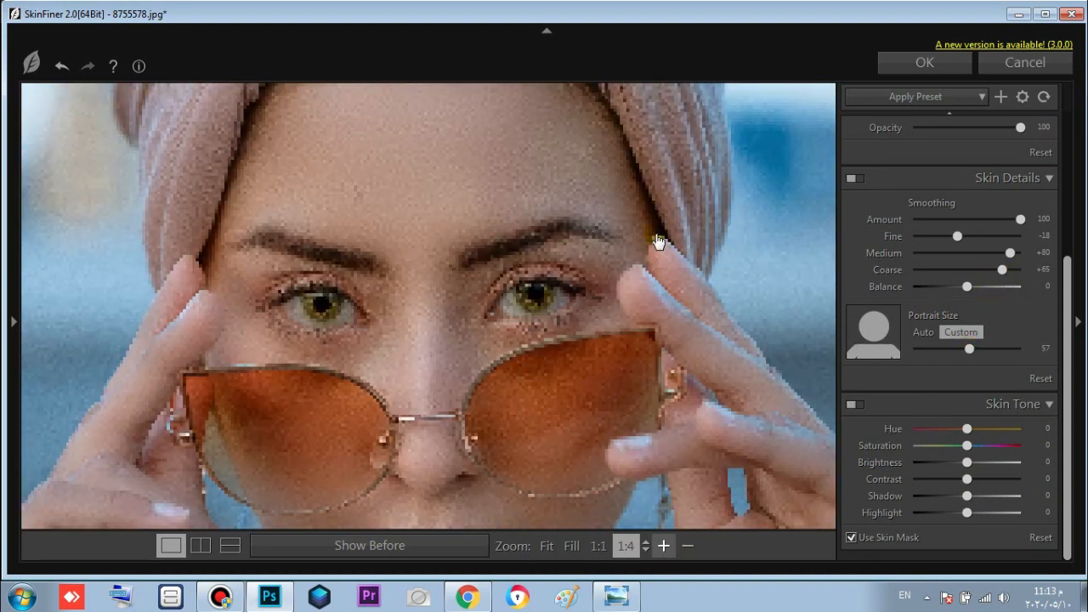
left_click_drag(656, 237, 741, 307)
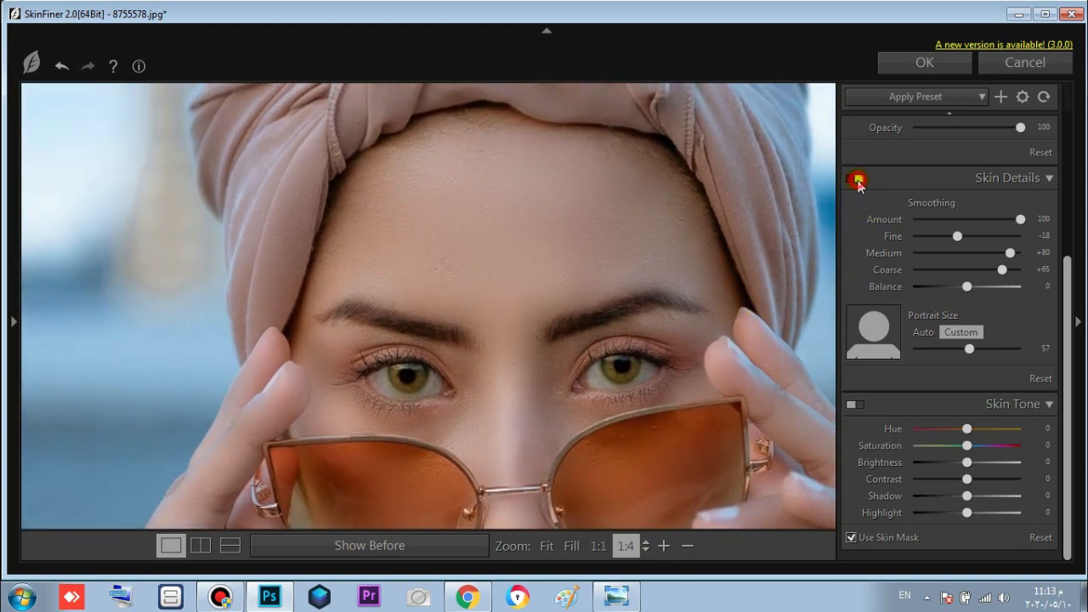
left_click(857, 179)
left_click(858, 180)
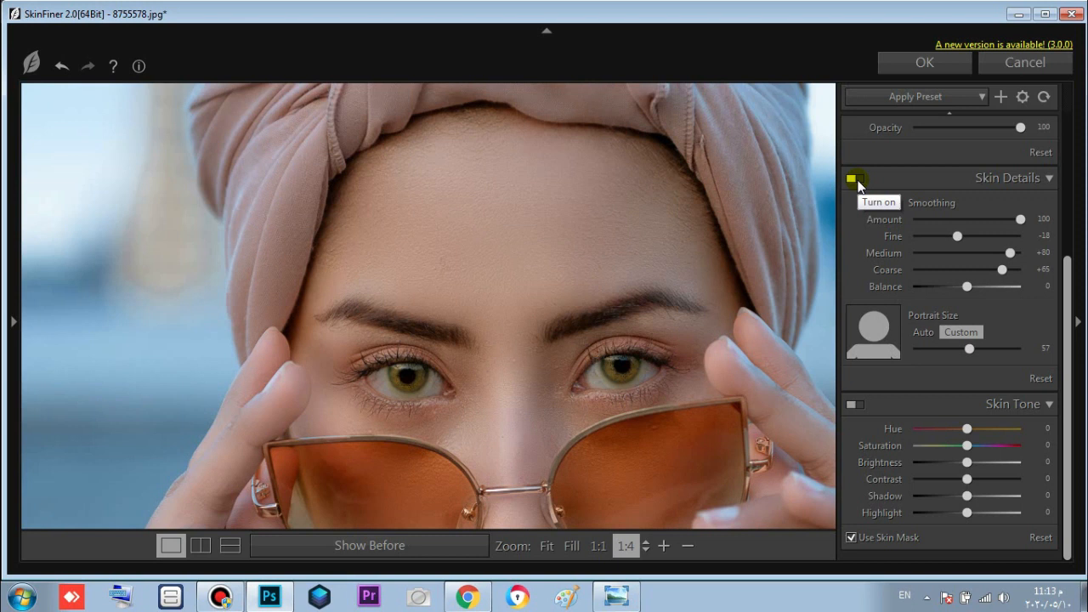
left_click(932, 66)
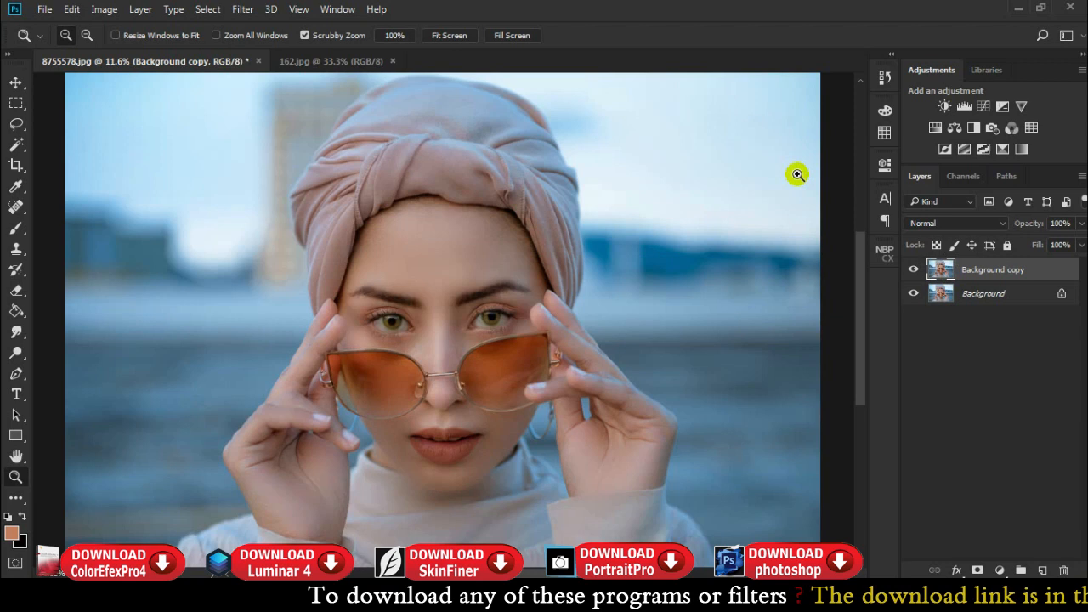
- Compare the face before and after the retouch by toggling the visibility of the Background copy layer
left_click(448, 306)
left_click_drag(474, 306, 461, 279)
left_click(915, 270)
left_click(915, 270)
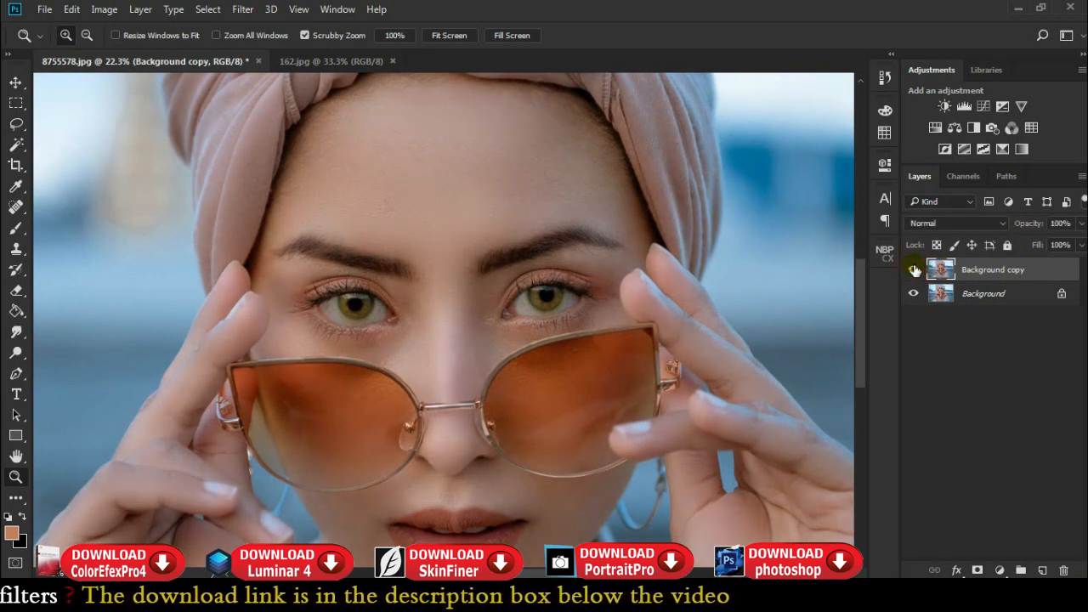
- Add a Selective Color adjustment layer and set Reds to Cyan +4, Magenta +3, Yellow +9 and Black +5
left_click(1003, 150)
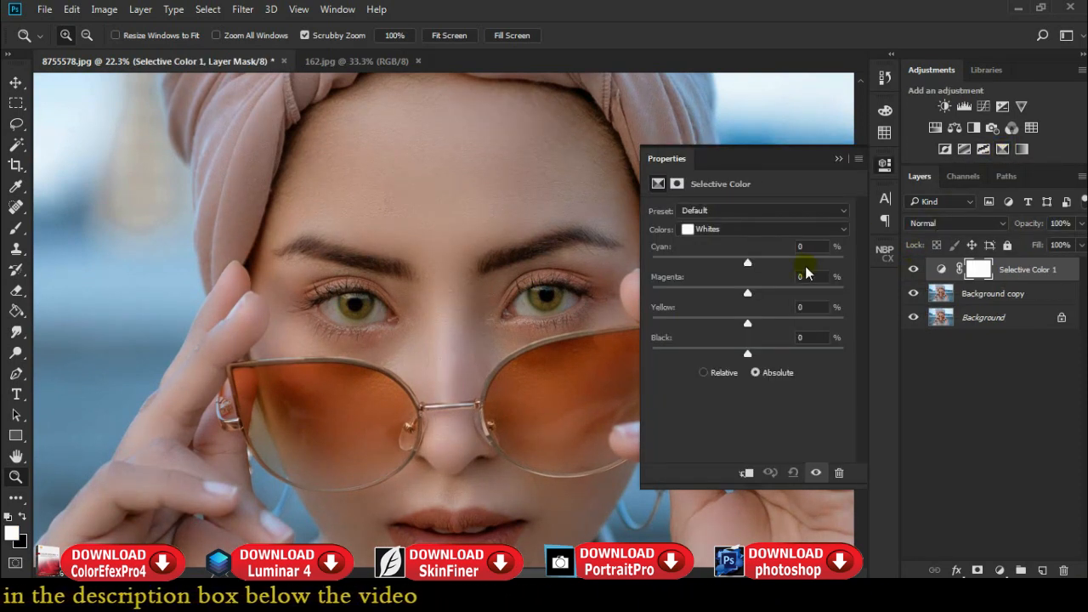
left_click(759, 229)
left_click(755, 242)
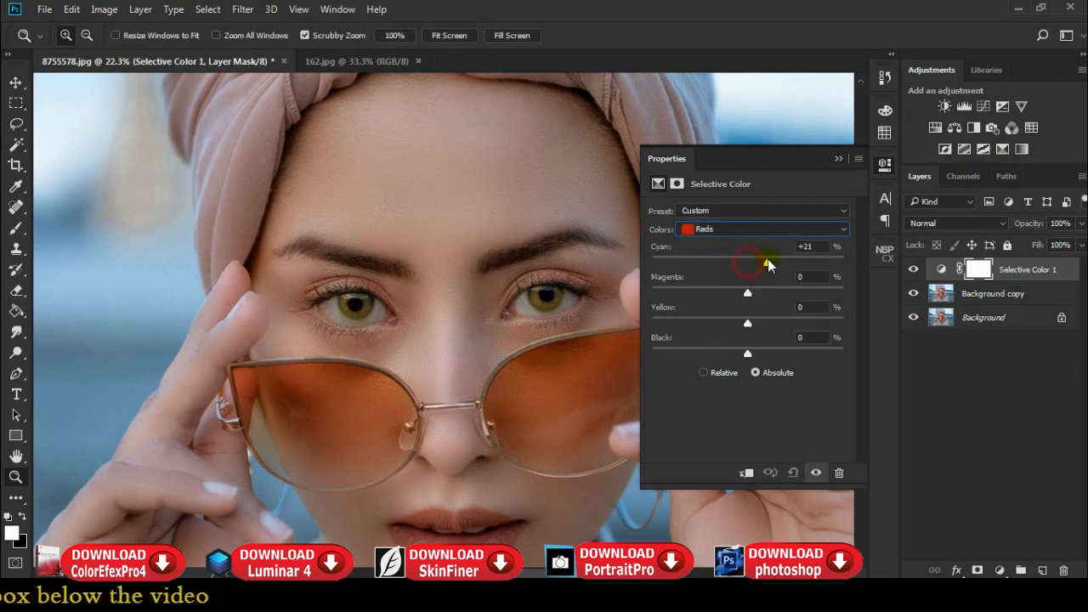
mouse_move(747, 294)
left_mouse_down()
mouse_move(760, 293)
mouse_move(751, 294)
left_mouse_up()
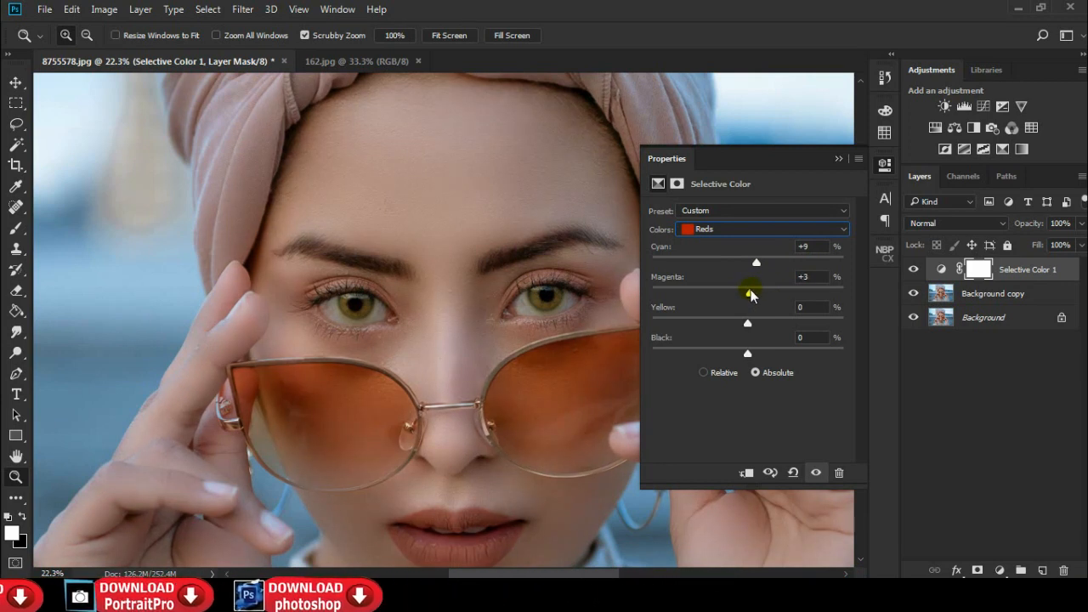
left_click_drag(767, 358, 763, 359)
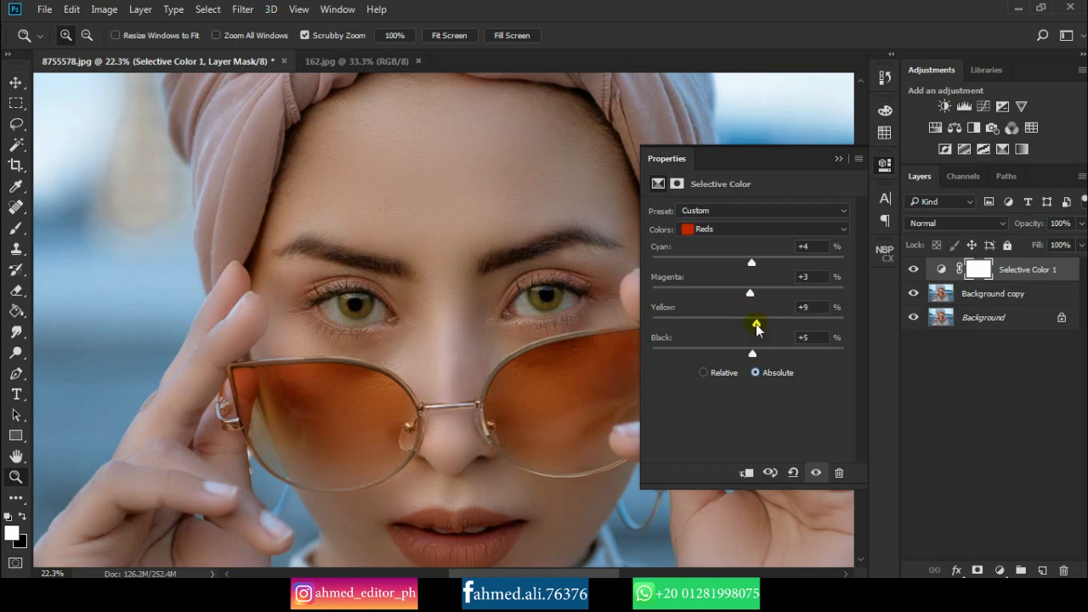
- Set the Selective Color Yellows to Cyan -8, Yellow +3 and Black -3
left_click(751, 232)
left_click(752, 256)
mouse_move(751, 262)
left_mouse_down()
mouse_move(724, 263)
mouse_move(742, 265)
left_mouse_up()
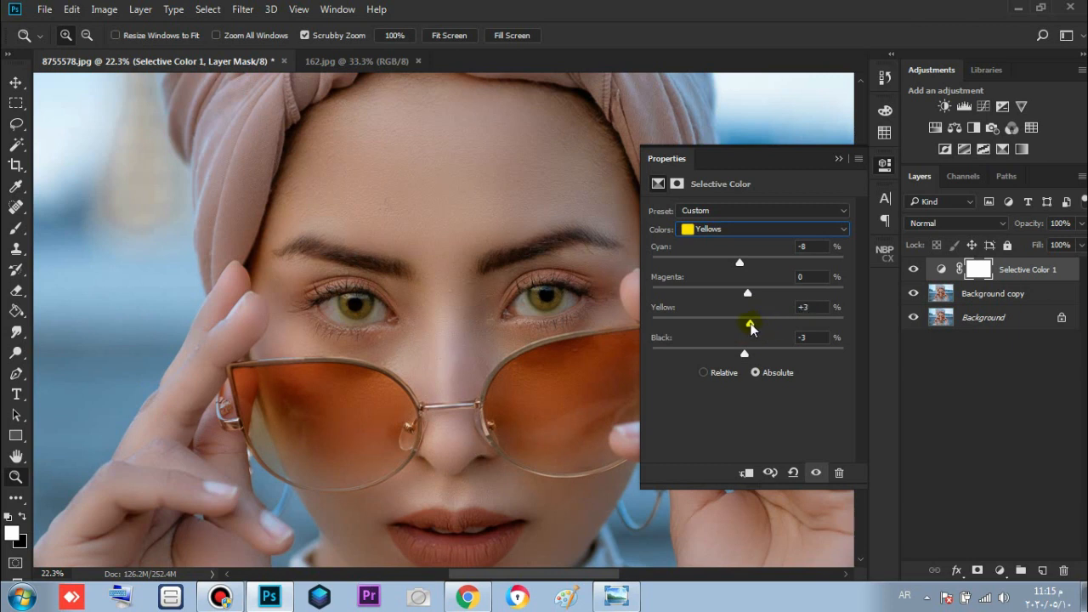
- Set the Selective Color Whites to Cyan +1, Magenta -17, Yellow +13 and Black -17
left_click(753, 226)
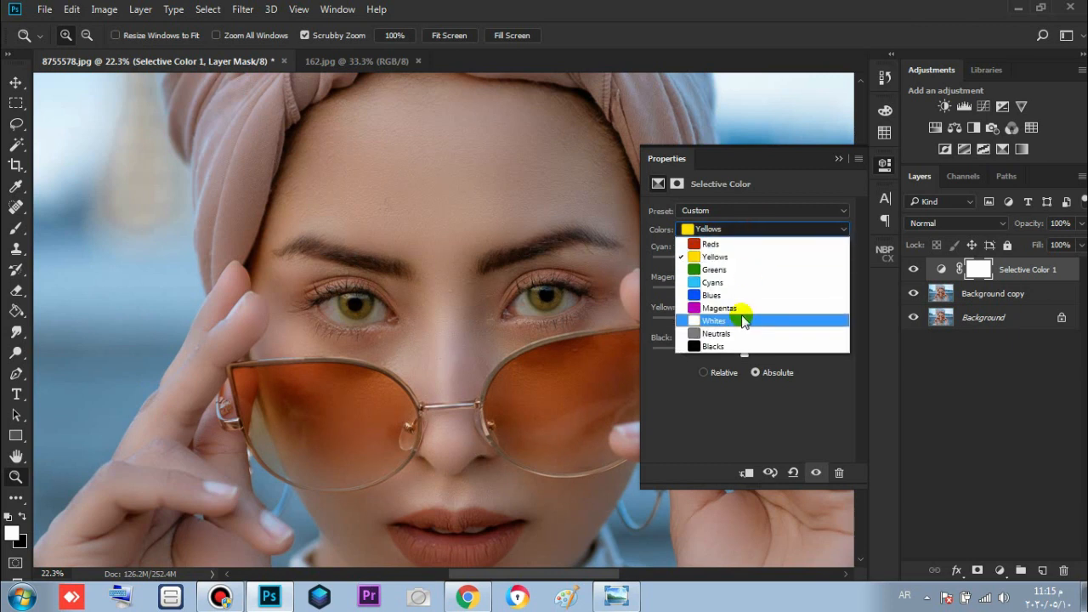
left_click(743, 324)
left_click_drag(726, 267, 737, 291)
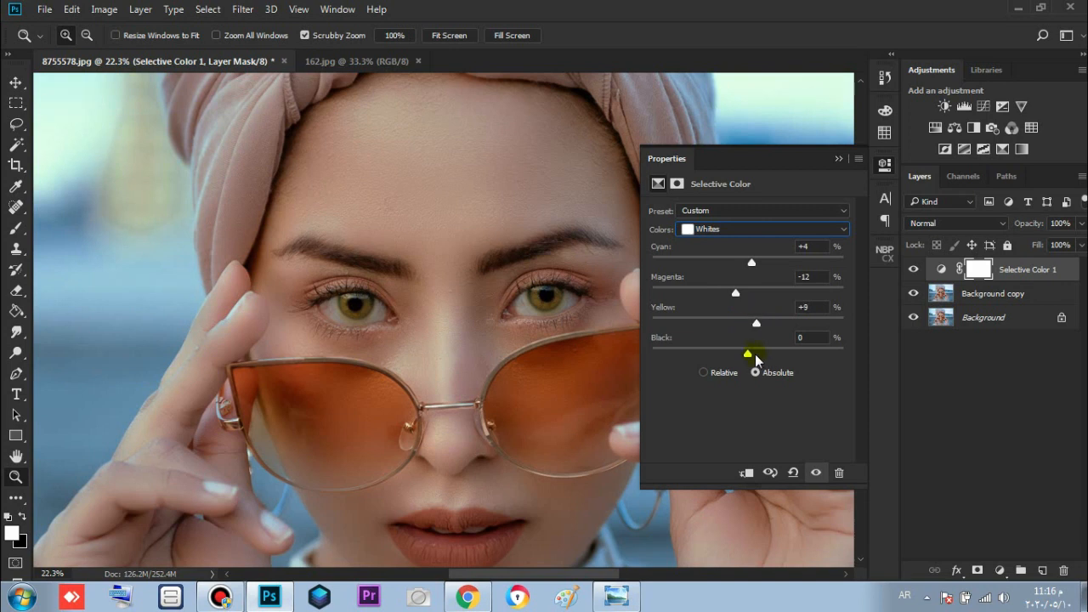
left_click_drag(768, 354, 725, 352)
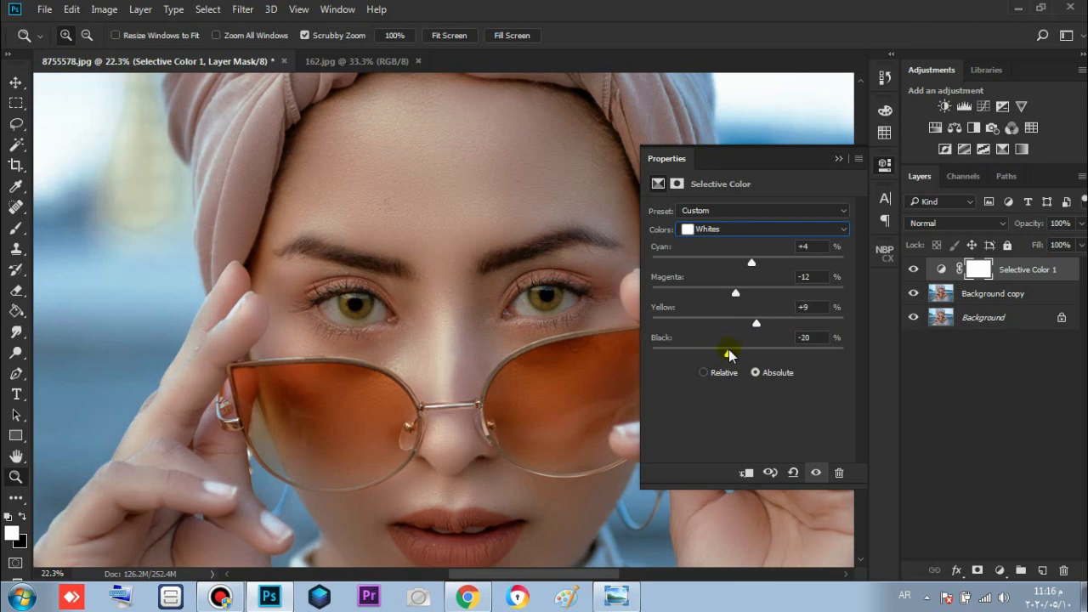
left_click_drag(732, 354, 721, 353)
left_click_drag(746, 297, 722, 299)
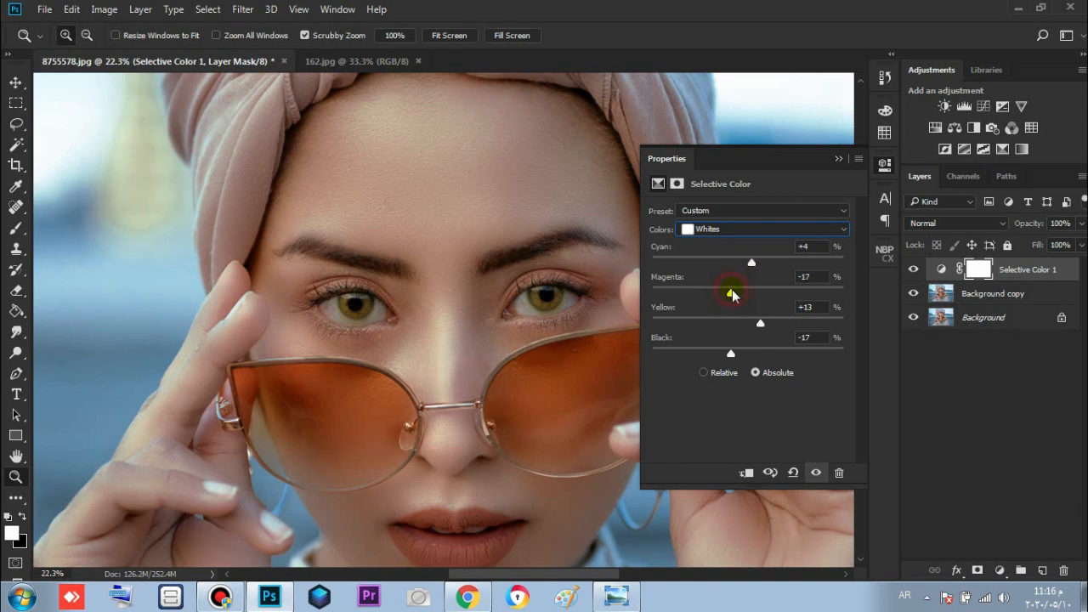
left_click_drag(772, 265, 742, 265)
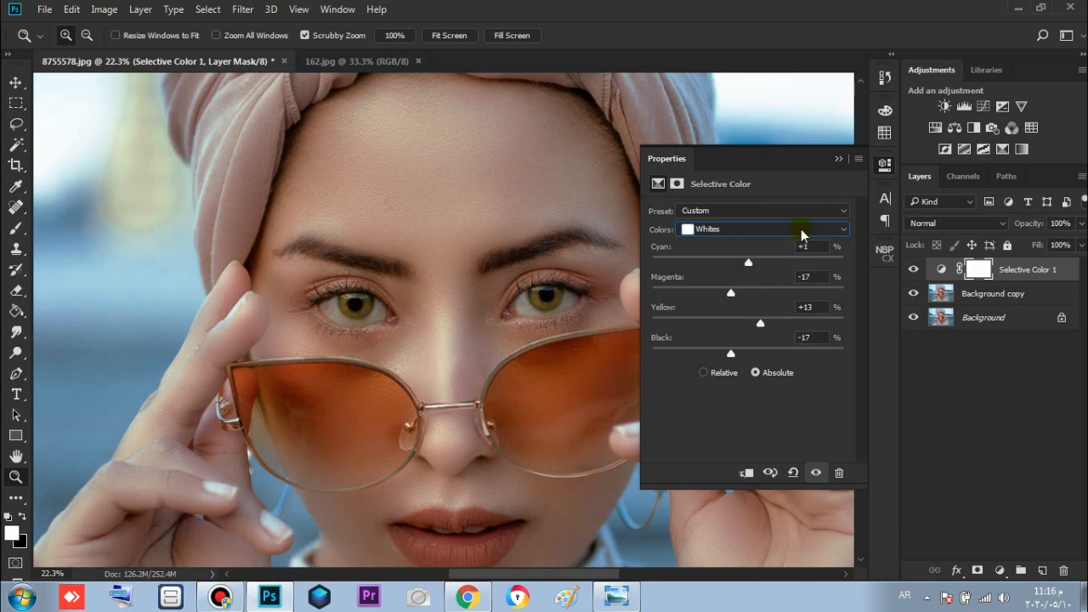
left_click(836, 159)
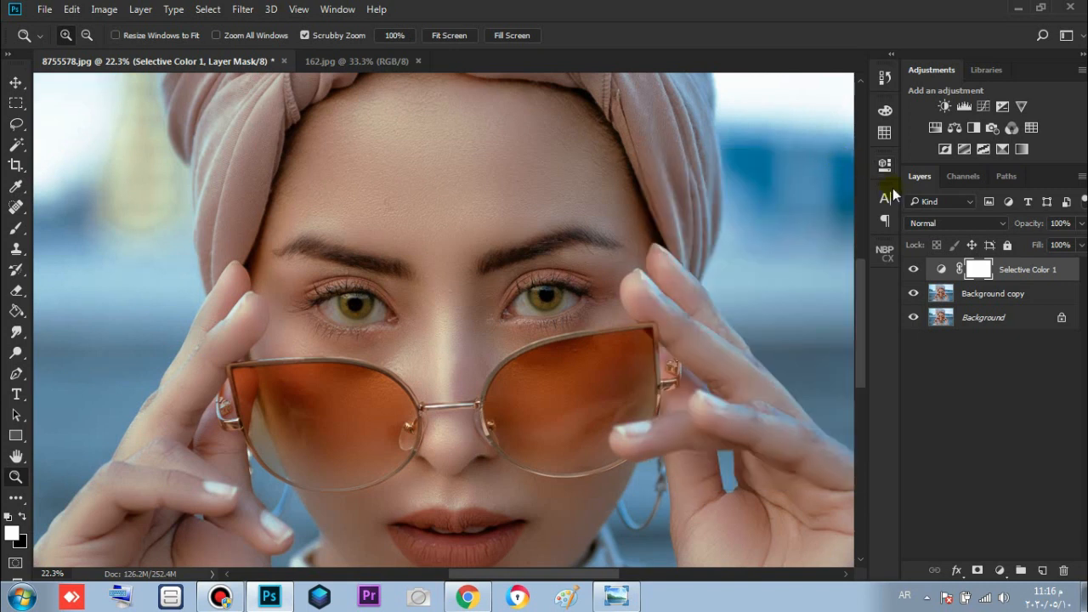
- Select the forehead skin in 162.jpg with the Magic Wand and analyze it in NBP ColourmapX with 6 samples
left_click(884, 253)
left_click(396, 61)
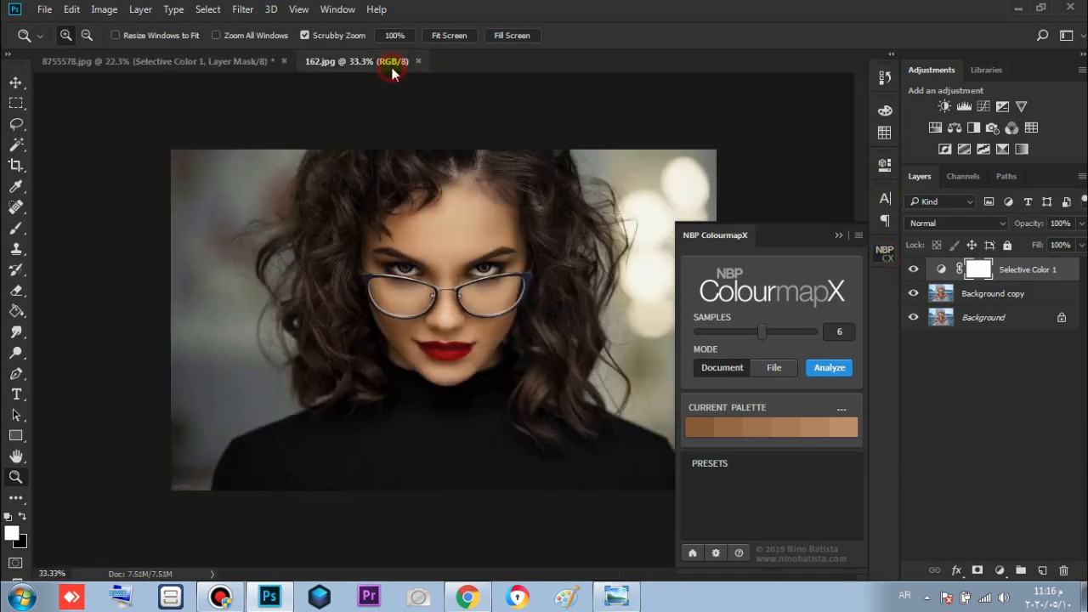
left_click_drag(441, 257, 497, 250)
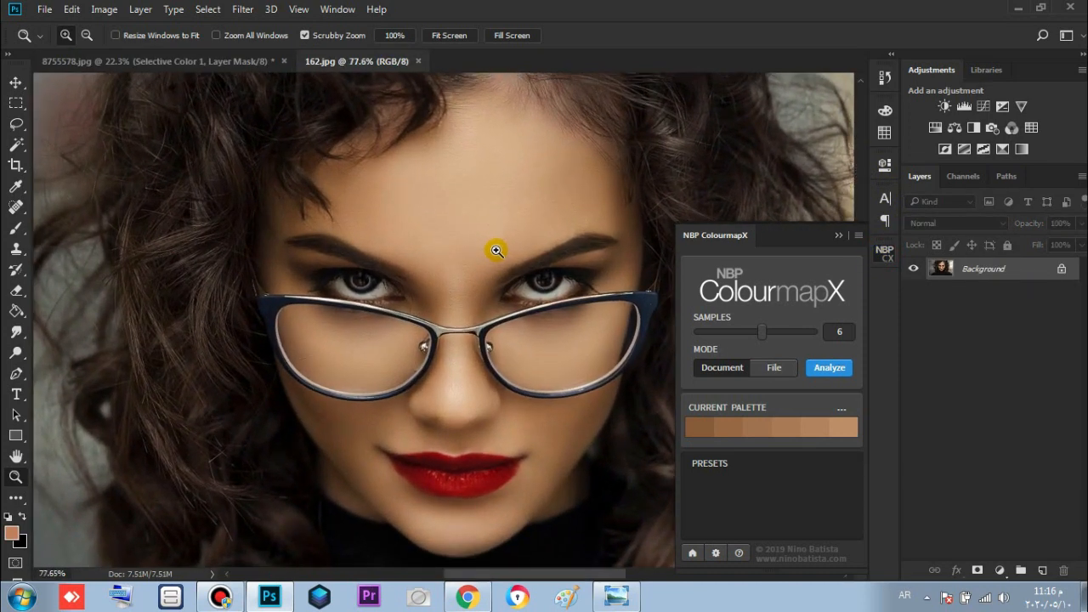
left_click(17, 146)
left_click(351, 208)
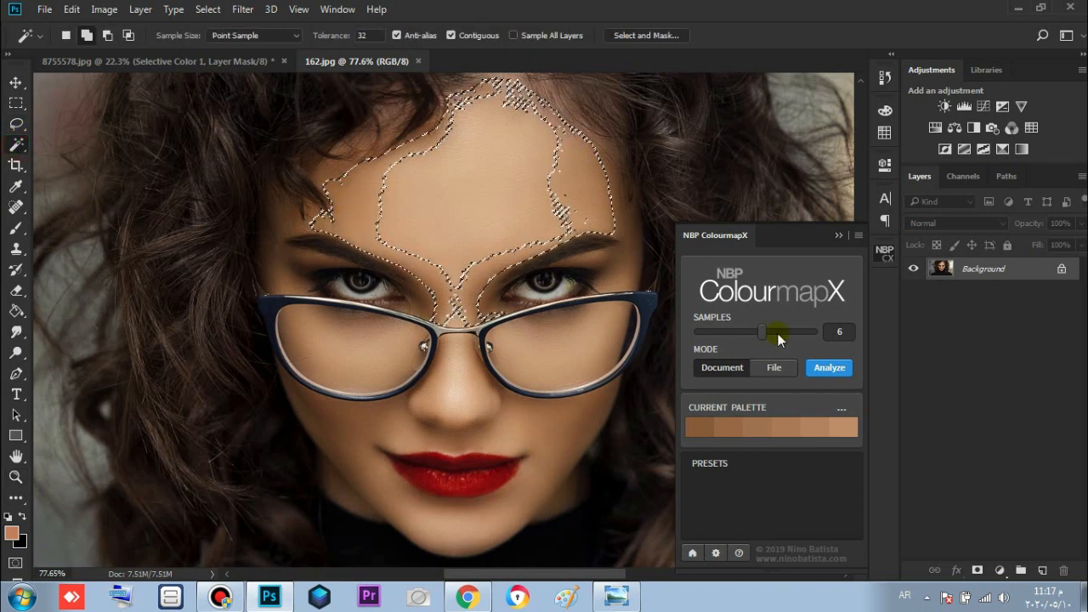
left_click(828, 367)
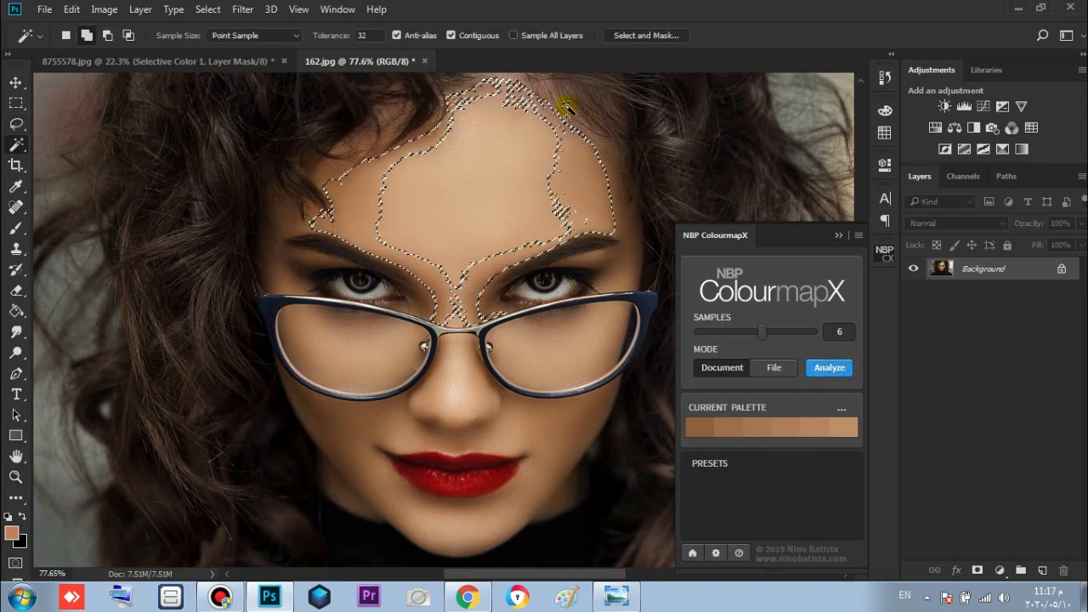
- Close 162.jpg without saving and apply the sampled palette to 8755578.jpg as an NBP ColourmapX color grading
left_click(423, 61)
left_click(552, 235)
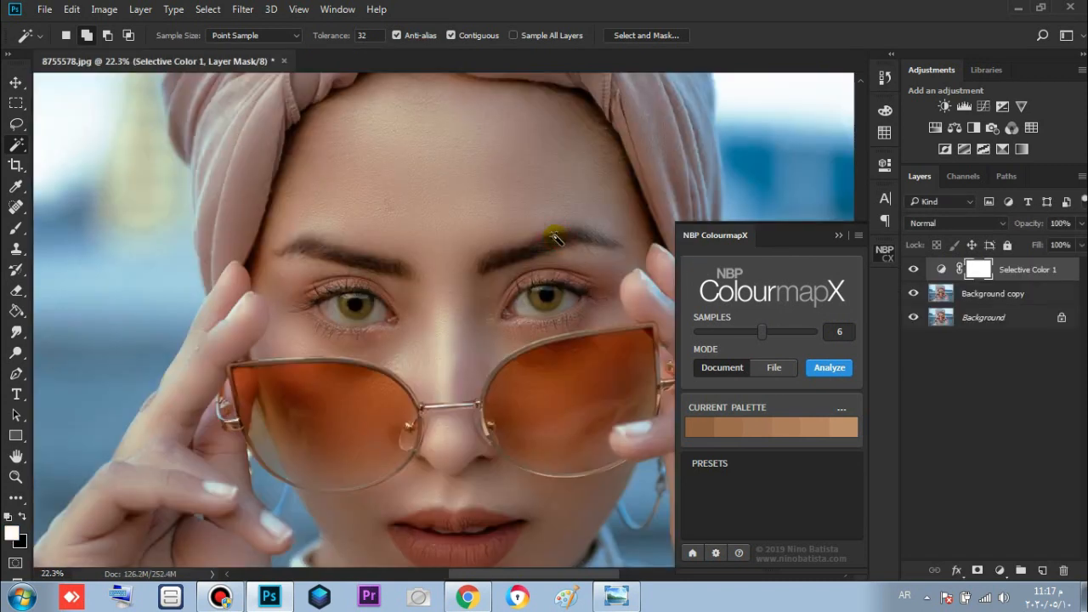
left_click(841, 407)
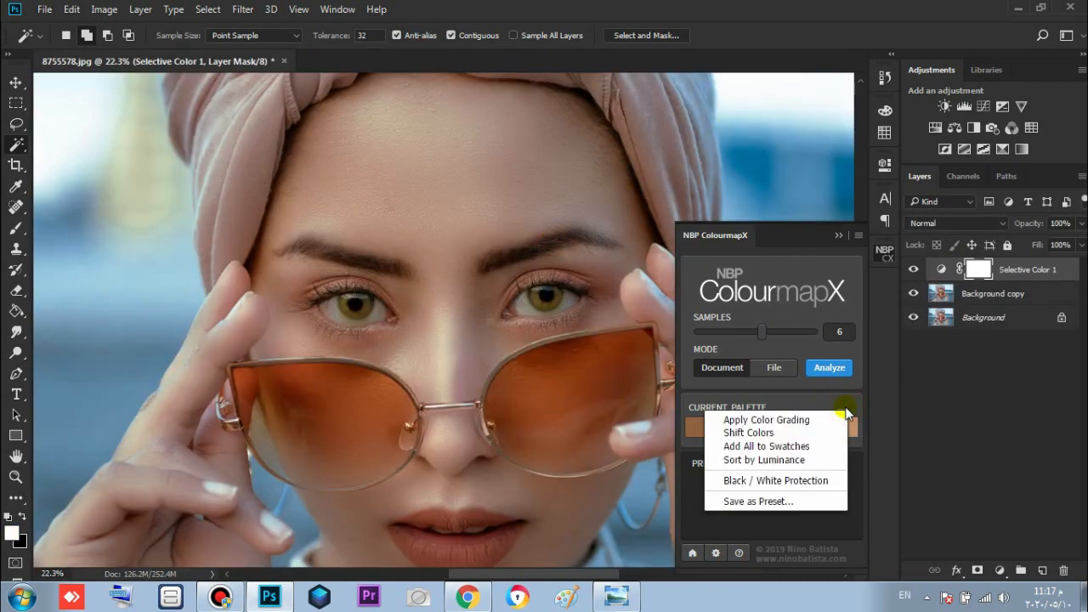
left_click(787, 417)
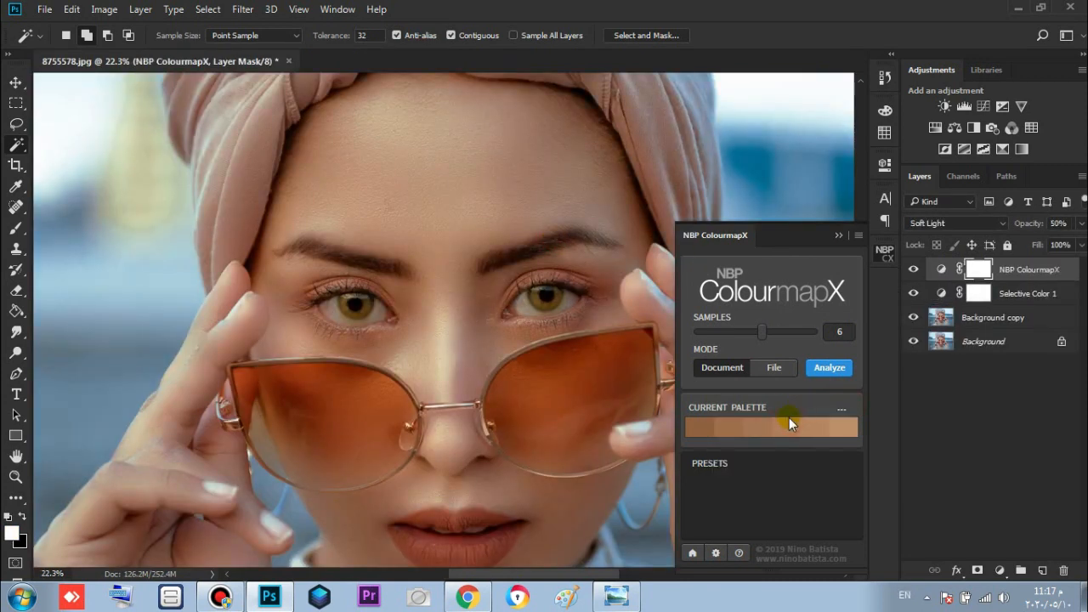
left_click(838, 236)
- Set the NBP ColourmapX layer's opacity to 70% and collect all layers above Background in a new, collapsed group
left_click(1020, 571)
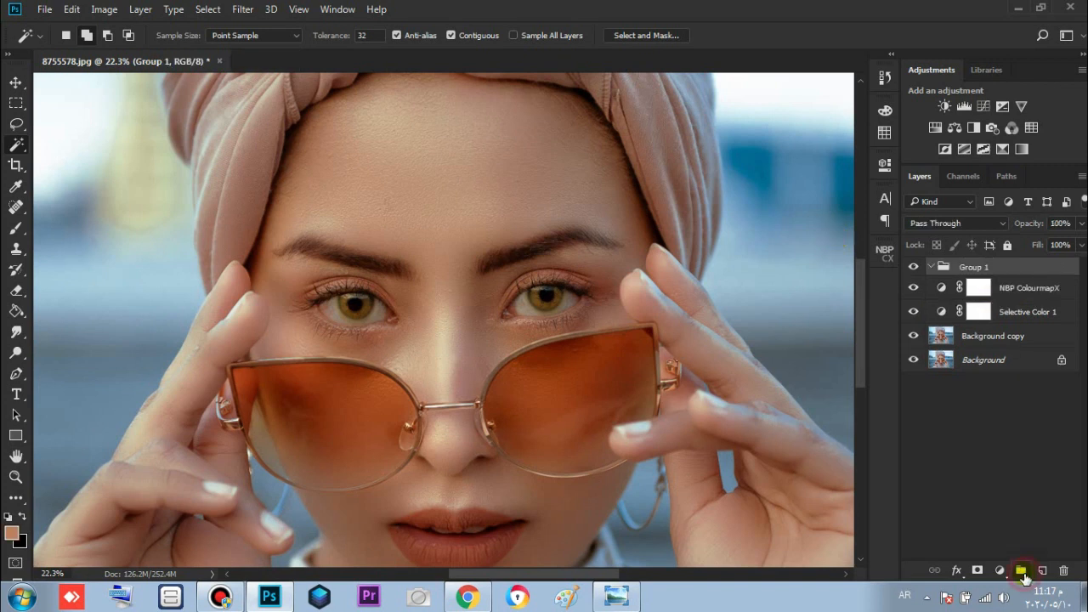
left_click(1047, 291)
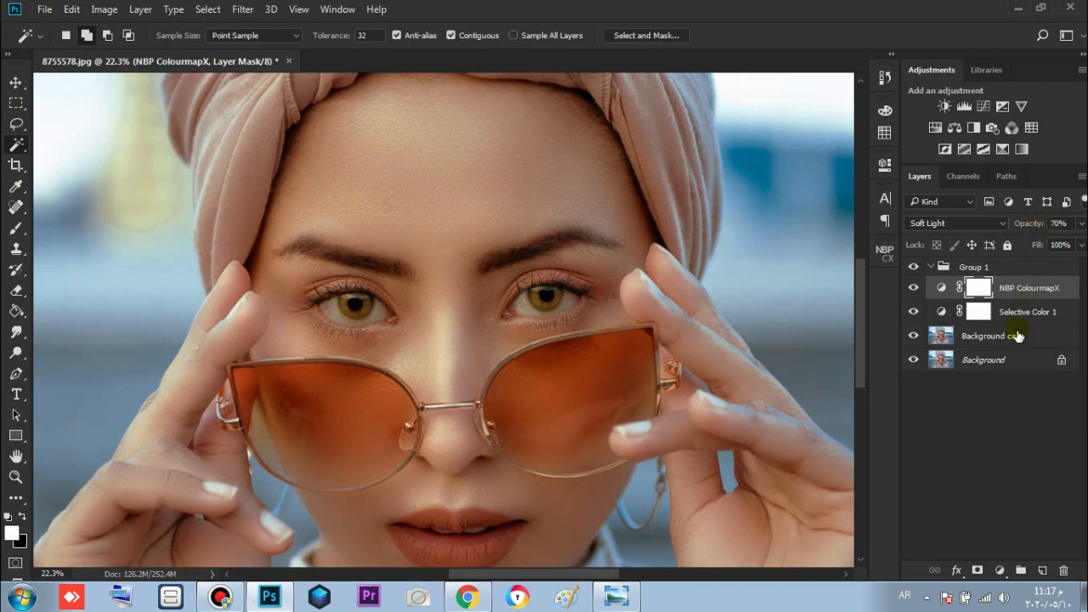
left_click(1017, 337)
left_click_drag(1018, 336, 1031, 275)
left_click(965, 270)
left_click(931, 267)
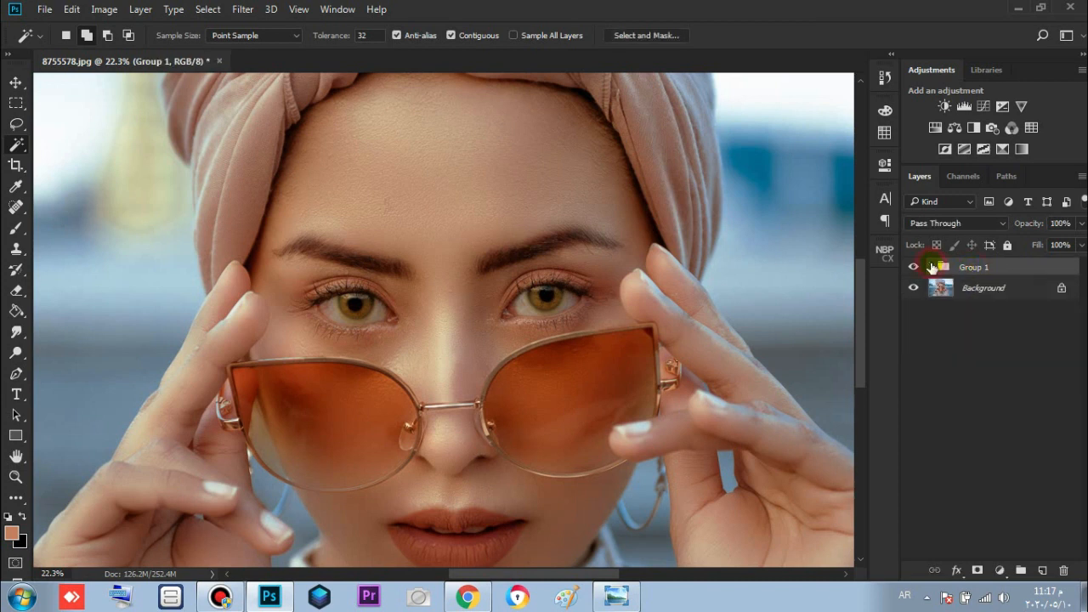
- Add a layer mask to Group 1 and fill it with black using the Paint Bucket
left_click(977, 570)
left_click(20, 519)
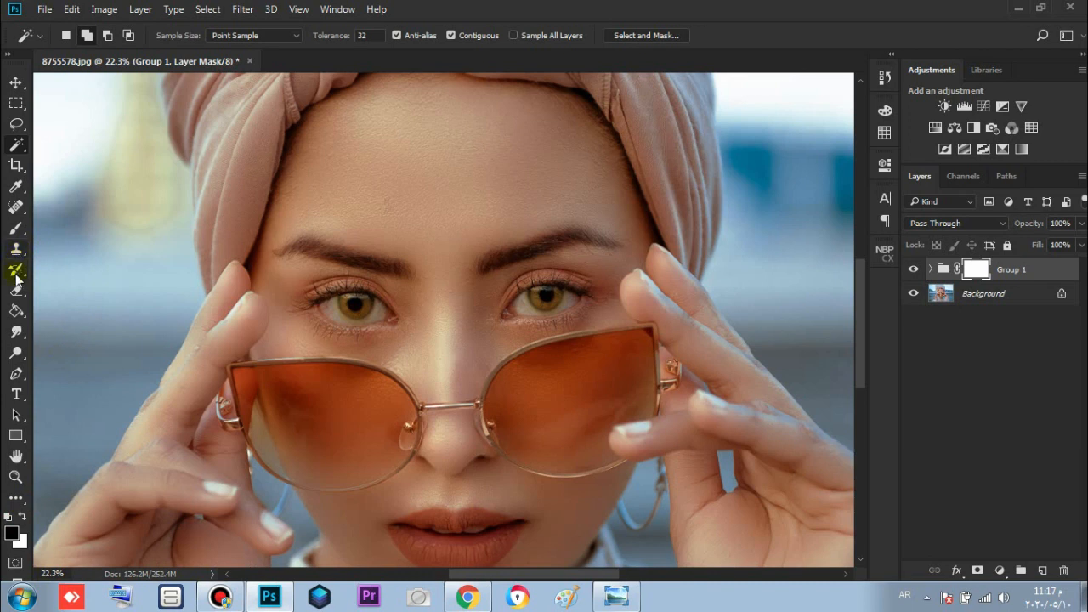
left_click(16, 311)
left_click(343, 304)
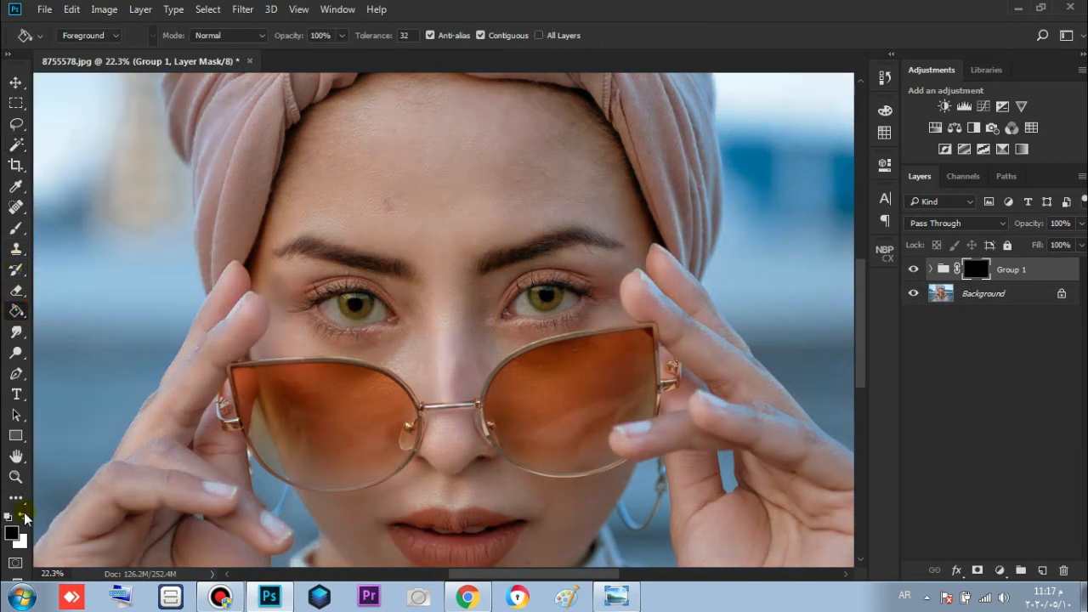
- Paint the face skin white on the group's mask with a soft brush of about 401 px, covering forehead, nose, cheeks and chin
left_click(15, 228)
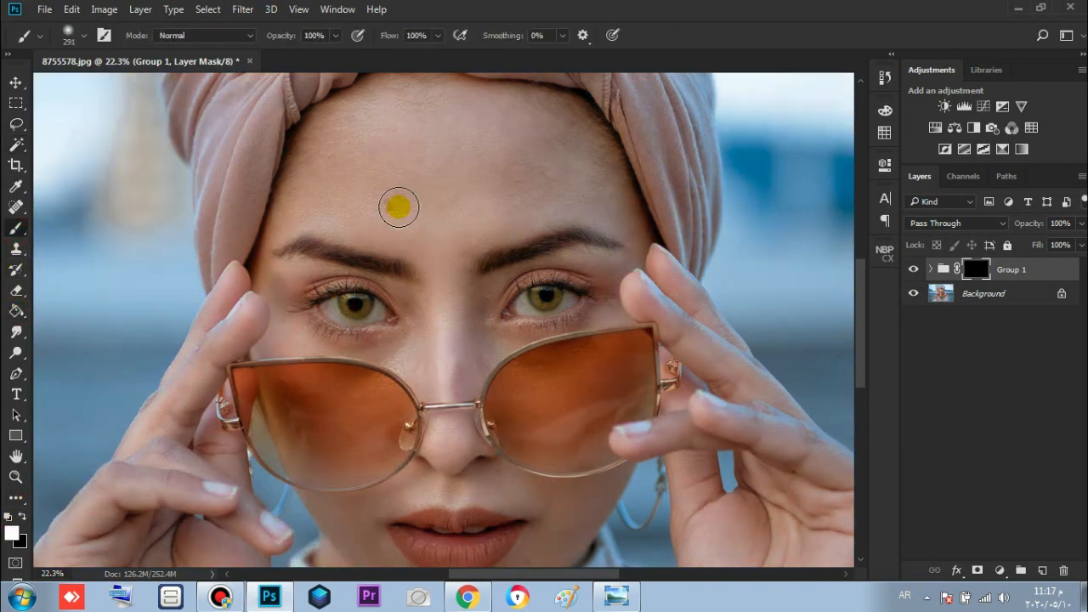
key("ctrl+plus")
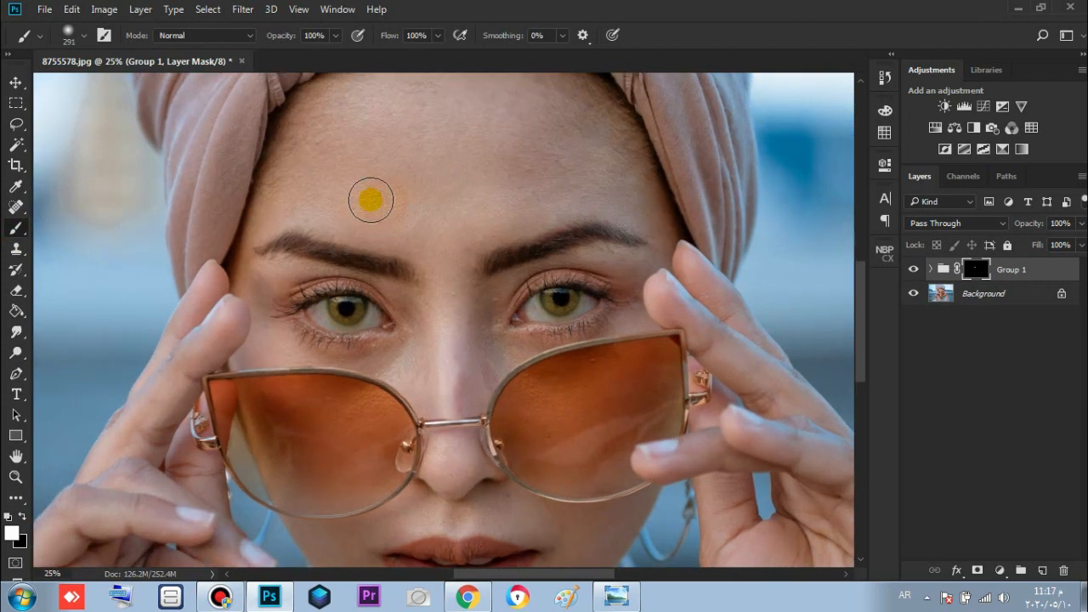
right_click(373, 197)
left_click_drag(542, 243, 543, 242)
left_click(379, 179)
mouse_move(388, 175)
left_mouse_down()
mouse_move(392, 291)
mouse_move(357, 314)
mouse_move(354, 291)
mouse_move(299, 315)
mouse_move(346, 221)
mouse_move(315, 245)
mouse_move(277, 365)
mouse_move(407, 361)
mouse_move(434, 242)
mouse_move(380, 218)
mouse_move(377, 205)
mouse_move(462, 225)
mouse_move(434, 210)
mouse_move(475, 203)
mouse_move(523, 231)
mouse_move(542, 269)
mouse_move(434, 356)
mouse_move(539, 302)
mouse_move(603, 320)
mouse_move(637, 291)
mouse_move(609, 260)
mouse_move(656, 369)
mouse_move(652, 395)
mouse_move(639, 364)
mouse_move(539, 376)
mouse_move(485, 455)
mouse_move(523, 478)
mouse_move(614, 468)
mouse_move(656, 442)
mouse_move(683, 399)
mouse_move(684, 440)
mouse_move(537, 500)
mouse_move(498, 498)
mouse_move(464, 413)
mouse_move(446, 524)
mouse_move(472, 484)
mouse_move(512, 502)
mouse_move(322, 492)
mouse_move(271, 475)
mouse_move(224, 432)
mouse_move(201, 463)
mouse_move(284, 343)
mouse_move(192, 487)
mouse_move(229, 510)
left_mouse_up()
mouse_move(262, 468)
left_mouse_down()
mouse_move(238, 533)
mouse_move(238, 485)
left_mouse_up()
mouse_move(348, 379)
left_mouse_down()
mouse_move(337, 396)
mouse_move(345, 463)
mouse_move(366, 490)
mouse_move(510, 451)
left_mouse_up()
left_click(500, 384)
mouse_move(499, 384)
left_mouse_down()
mouse_move(532, 420)
mouse_move(589, 415)
mouse_move(597, 376)
mouse_move(653, 385)
mouse_move(702, 337)
mouse_move(665, 444)
mouse_move(627, 441)
mouse_move(624, 459)
mouse_move(661, 453)
mouse_move(644, 375)
left_mouse_up()
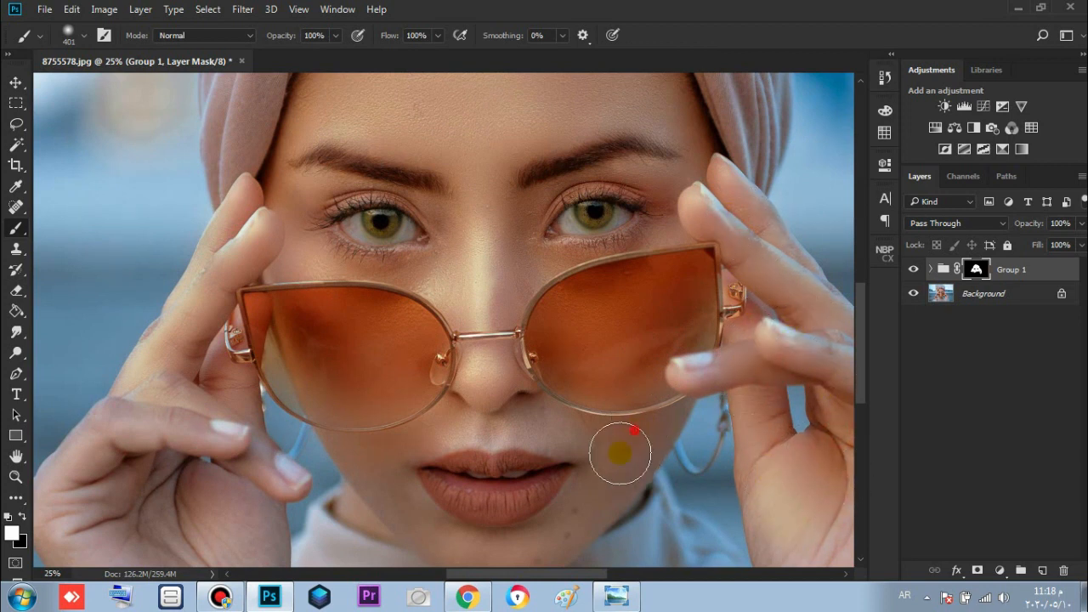
mouse_move(630, 453)
left_mouse_down()
mouse_move(564, 409)
mouse_move(515, 403)
mouse_move(432, 417)
mouse_move(475, 394)
mouse_move(542, 283)
left_mouse_up()
key("space")
mouse_move(493, 315)
left_mouse_down()
mouse_move(379, 320)
mouse_move(351, 290)
mouse_move(400, 385)
mouse_move(415, 381)
mouse_move(445, 418)
mouse_move(518, 448)
mouse_move(562, 436)
left_mouse_up()
mouse_move(562, 436)
left_mouse_down()
mouse_move(652, 325)
mouse_move(466, 301)
mouse_move(460, 247)
mouse_move(396, 282)
mouse_move(337, 213)
mouse_move(239, 376)
mouse_move(296, 365)
mouse_move(301, 375)
left_mouse_up()
- Resize the soft brush and paint white on the group's mask over the hand on the photo's right side
key("ctrl+minus")
right_click(304, 375)
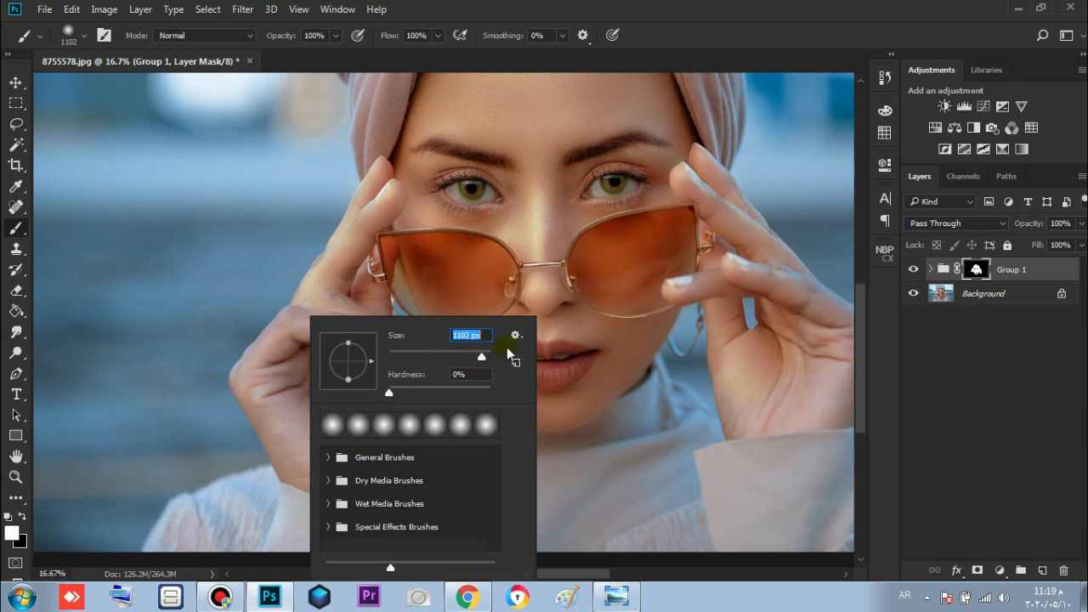
type("1000")
key("Return")
key("bracketleft")
key("bracketleft")
key("bracketleft")
mouse_move(799, 379)
left_mouse_down()
mouse_move(818, 380)
mouse_move(780, 281)
mouse_move(746, 236)
left_mouse_up()
- Paint the hand on the photo's left side white on Group 1's mask, using soft brushes of about 300 and 417 px
key("bracketleft")
key("bracketleft")
key("bracketleft")
key("bracketleft")
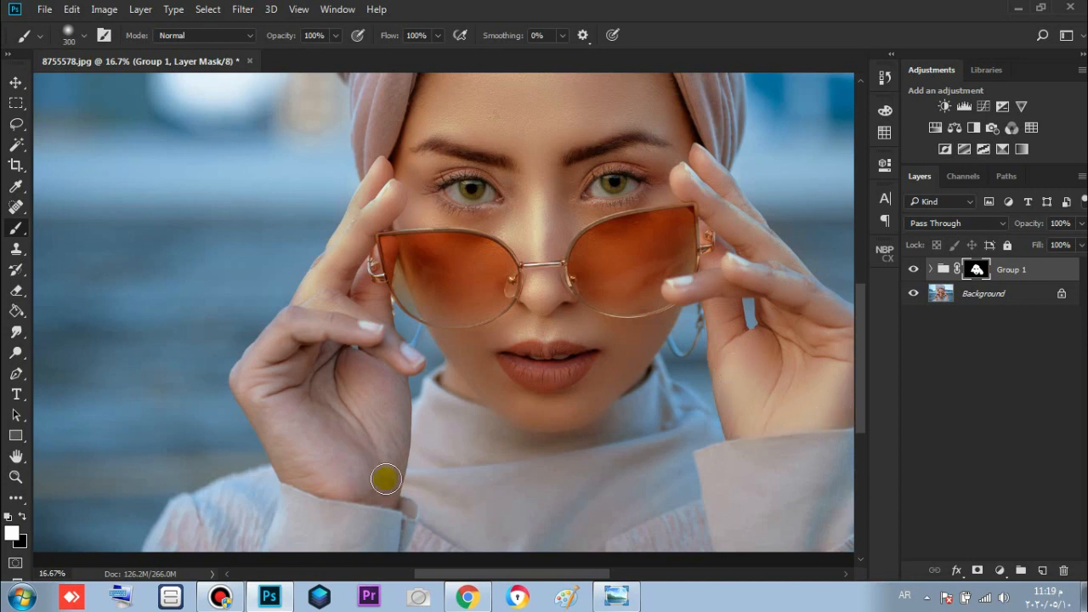
mouse_move(375, 489)
left_mouse_down()
mouse_move(288, 463)
mouse_move(349, 457)
mouse_move(385, 479)
left_mouse_up()
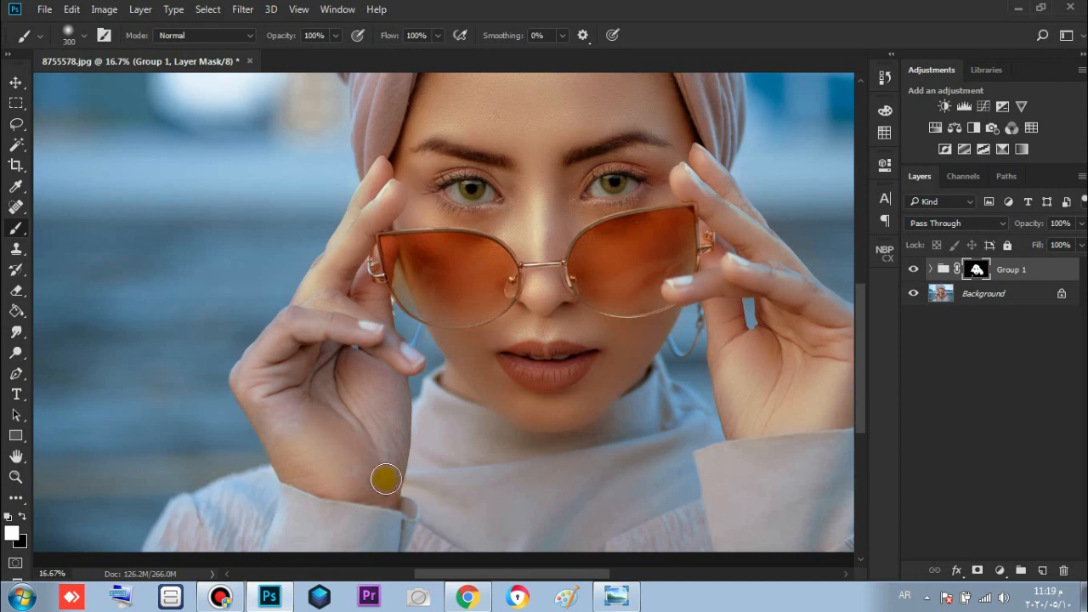
right_click(299, 438)
left_click(283, 376)
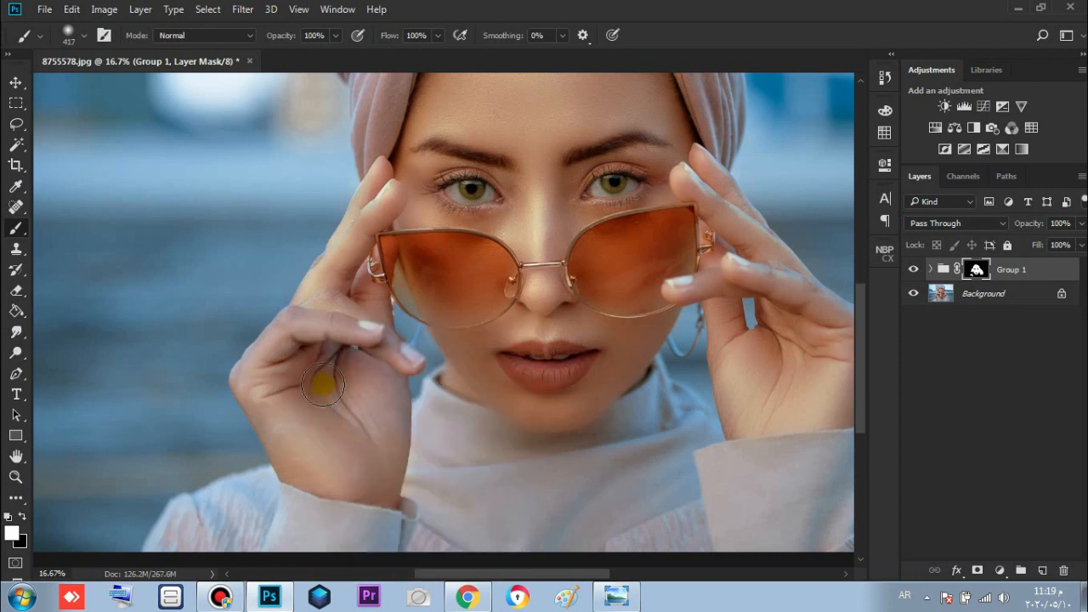
mouse_move(375, 353)
left_mouse_down()
mouse_move(306, 344)
mouse_move(319, 307)
mouse_move(310, 330)
mouse_move(247, 382)
mouse_move(325, 351)
mouse_move(356, 469)
mouse_move(378, 478)
mouse_move(328, 272)
mouse_move(381, 203)
mouse_move(323, 413)
mouse_move(373, 471)
mouse_move(349, 441)
left_mouse_up()
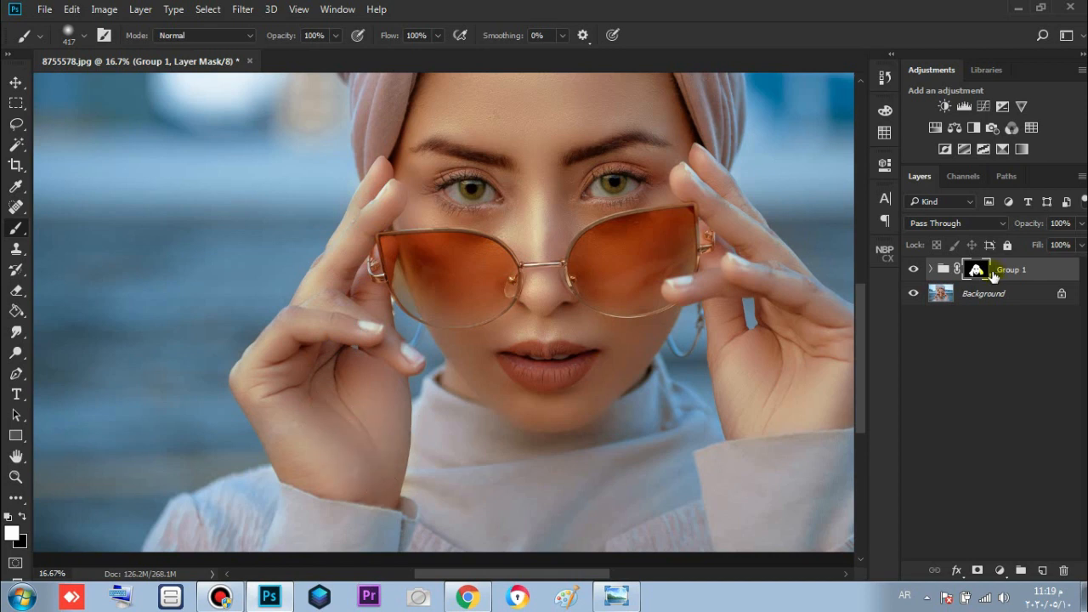
- Duplicate the NBP ColourmapX layer, move the copy out above Group 1, and fill its mask with black using the Paint Bucket
left_click(931, 269)
left_click(1037, 294)
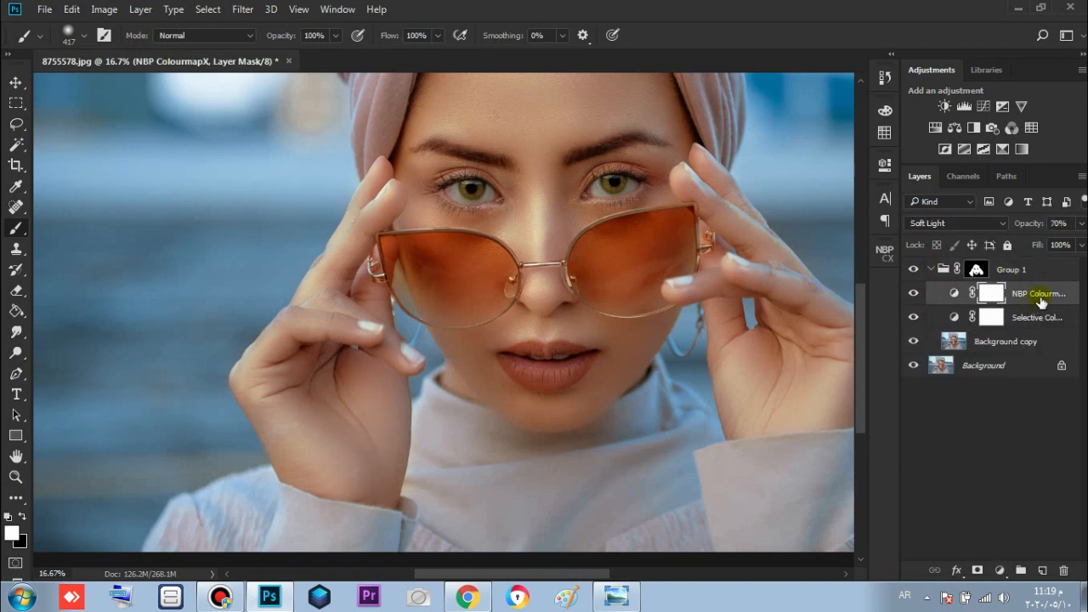
left_click_drag(998, 292, 1044, 578)
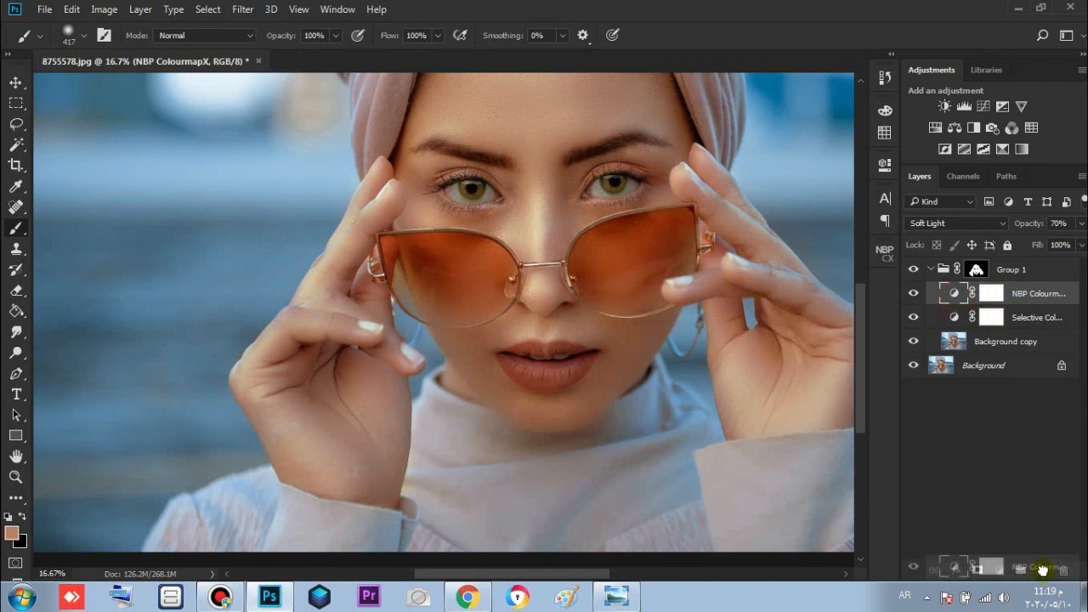
key("ctrl+j")
left_click_drag(955, 294, 959, 267)
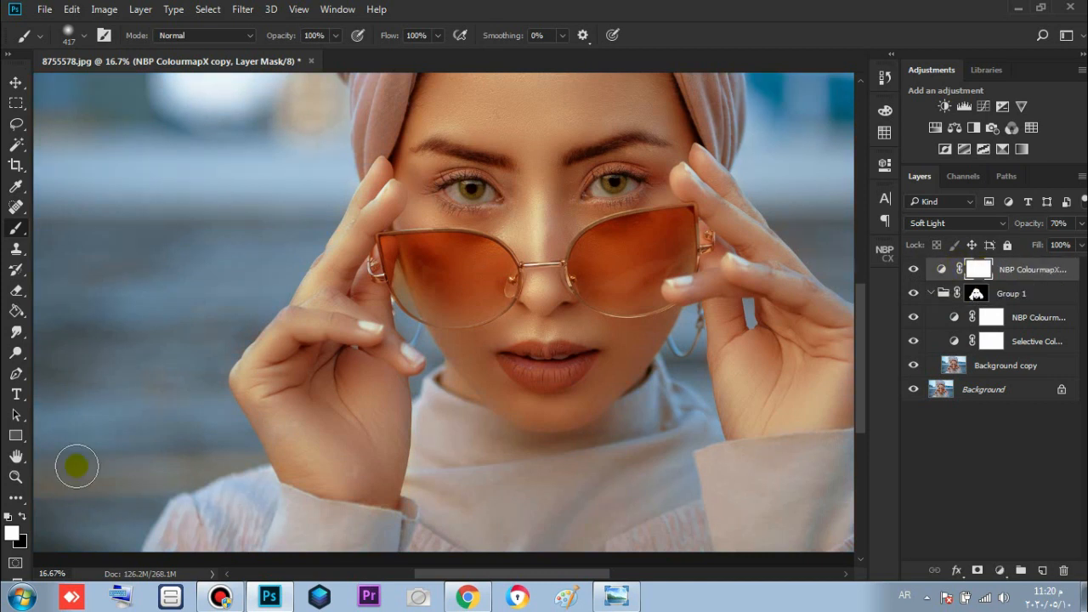
left_click(16, 310)
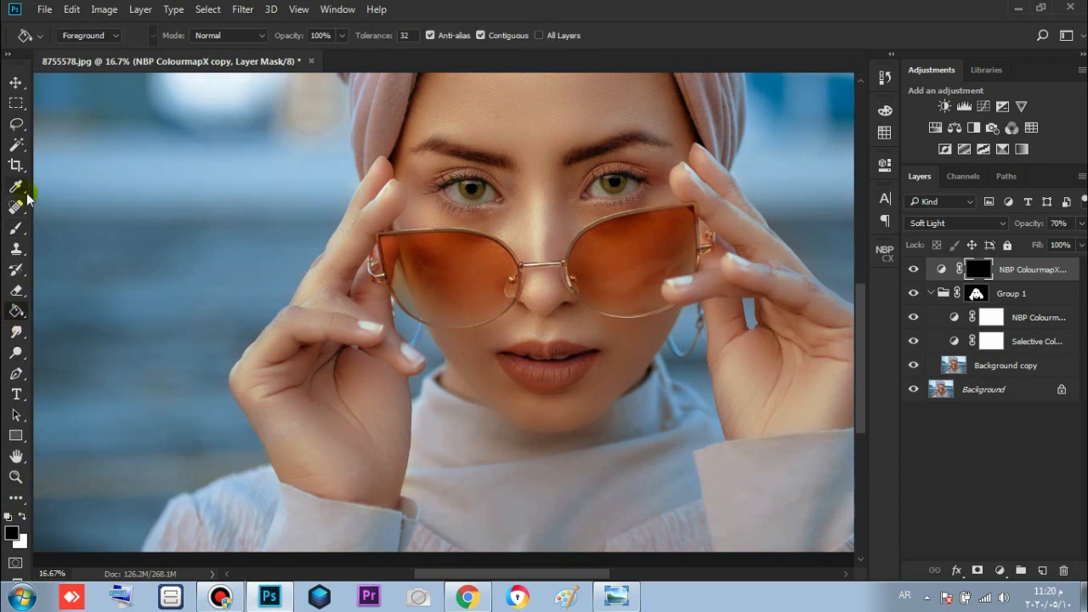
- Paint both hands white on the NBP ColourmapX copy's mask with a large soft brush, reduced to about 700 px, and compare the layer's effect
left_click(16, 228)
right_click(342, 428)
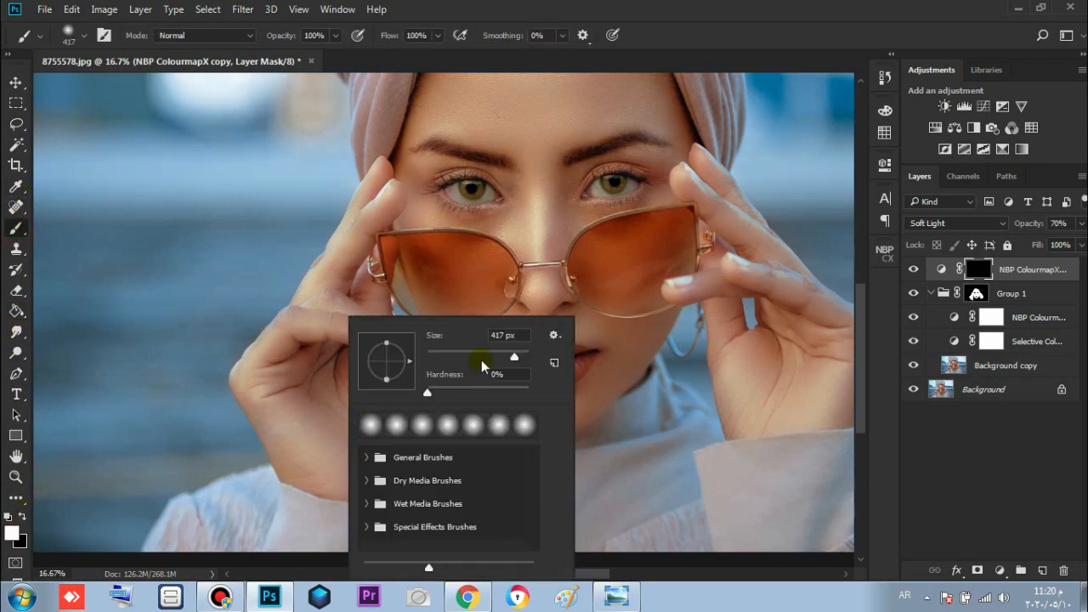
left_click_drag(520, 358, 523, 358)
mouse_move(312, 427)
left_mouse_down()
mouse_move(358, 439)
mouse_move(343, 469)
mouse_move(281, 380)
mouse_move(345, 327)
mouse_move(357, 340)
mouse_move(301, 366)
mouse_move(360, 451)
left_mouse_up()
key("bracketleft")
key("bracketleft")
key("bracketleft")
key("bracketleft")
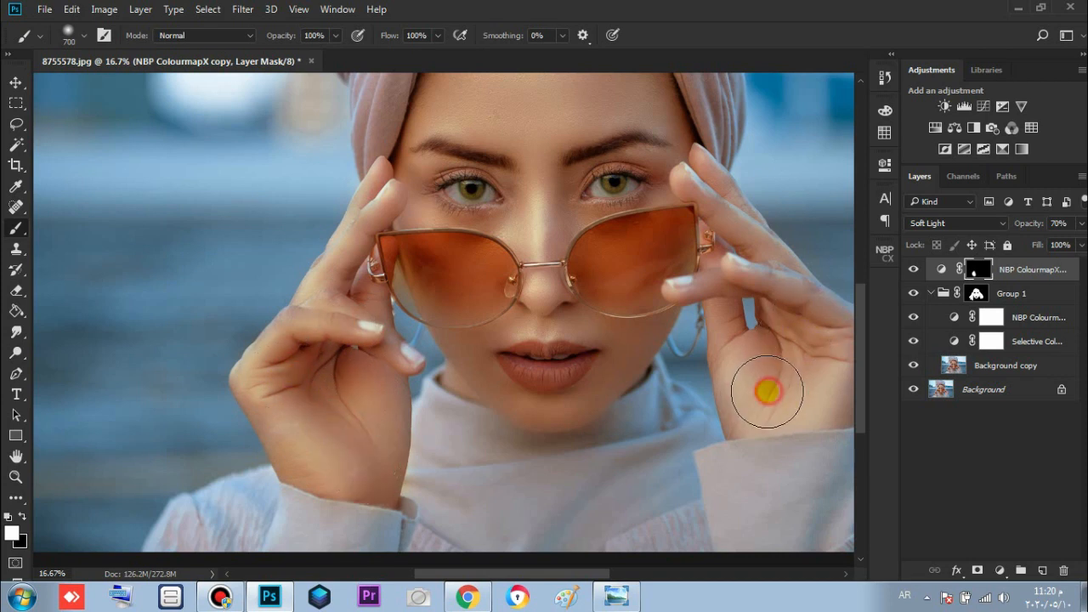
left_click_drag(804, 393, 729, 395)
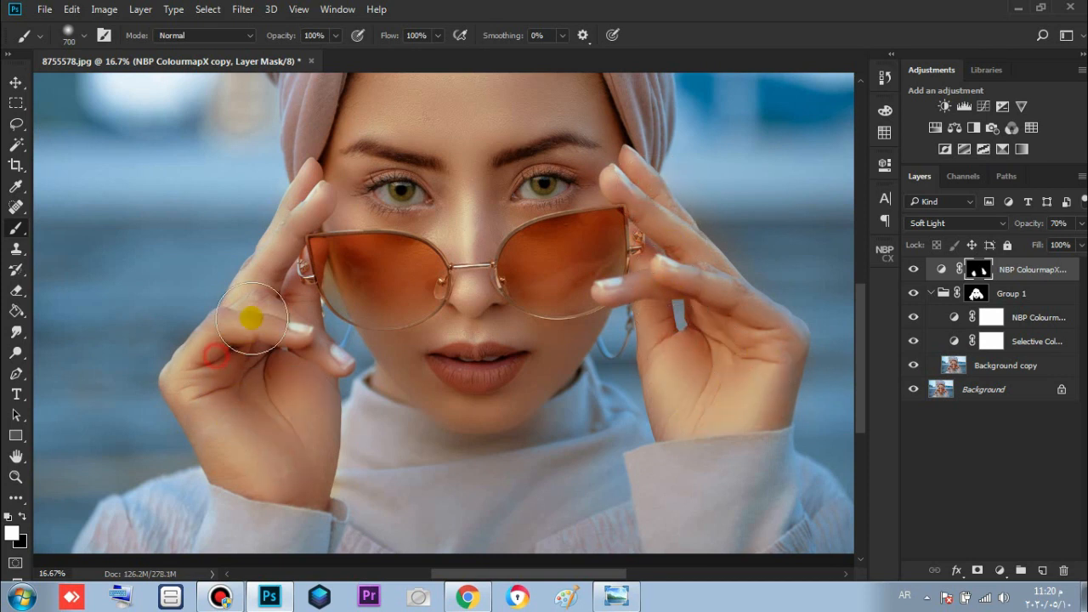
left_click(911, 270)
left_click(912, 270)
- Collapse Group 1 and collect it together with the NBP ColourmapX copy in a new group
left_click(15, 476)
left_click_drag(286, 383, 745, 281)
left_click(932, 294)
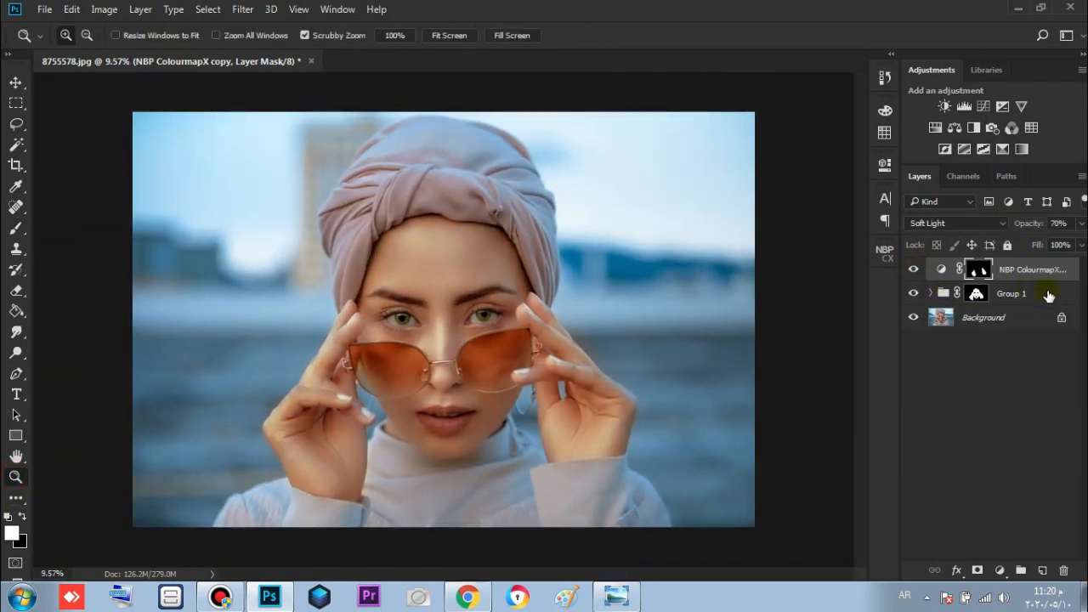
left_click(1048, 295)
left_click(1019, 569)
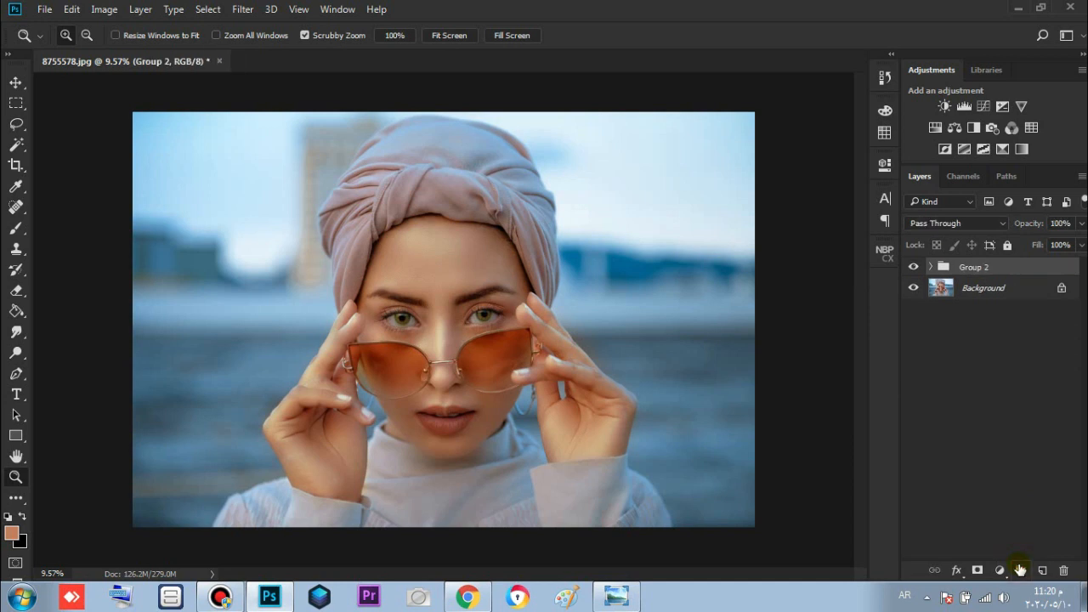
- Compare the portrait before and after the retouch by toggling Group 2's visibility, both at full view and close up on the face
left_click(913, 268)
left_click(913, 268)
left_click_drag(467, 333, 512, 231)
left_click(913, 268)
left_click(913, 268)
left_click(913, 268)
left_click(913, 268)
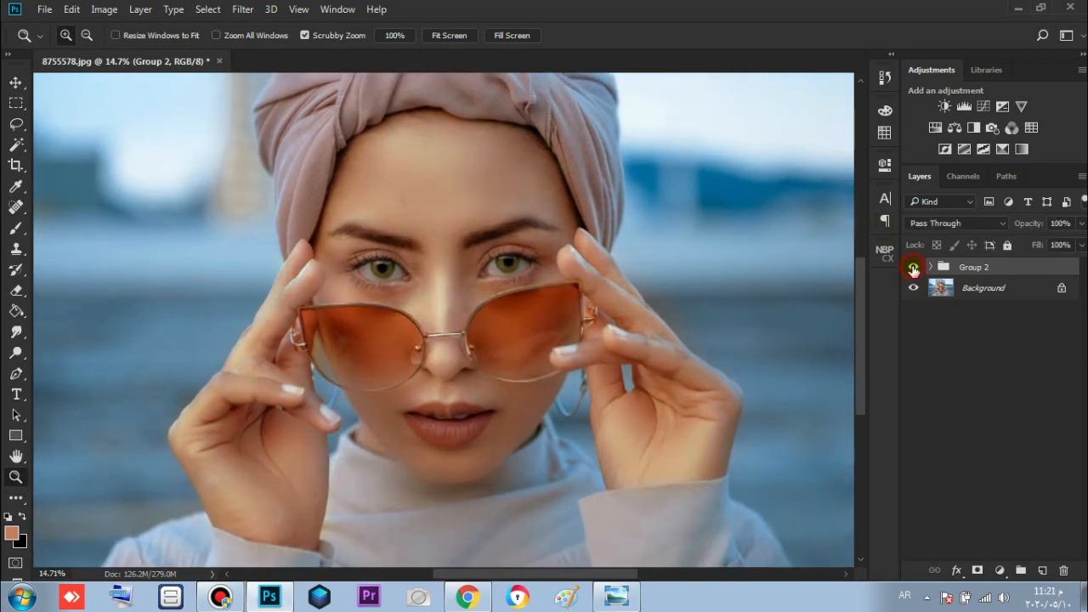
left_click_drag(572, 393, 551, 392)
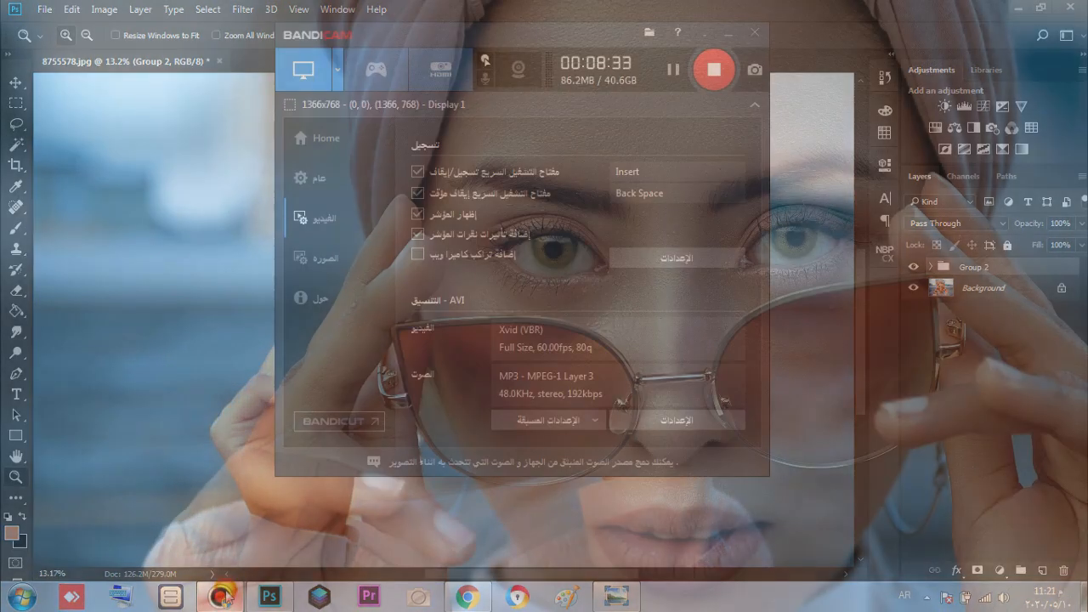